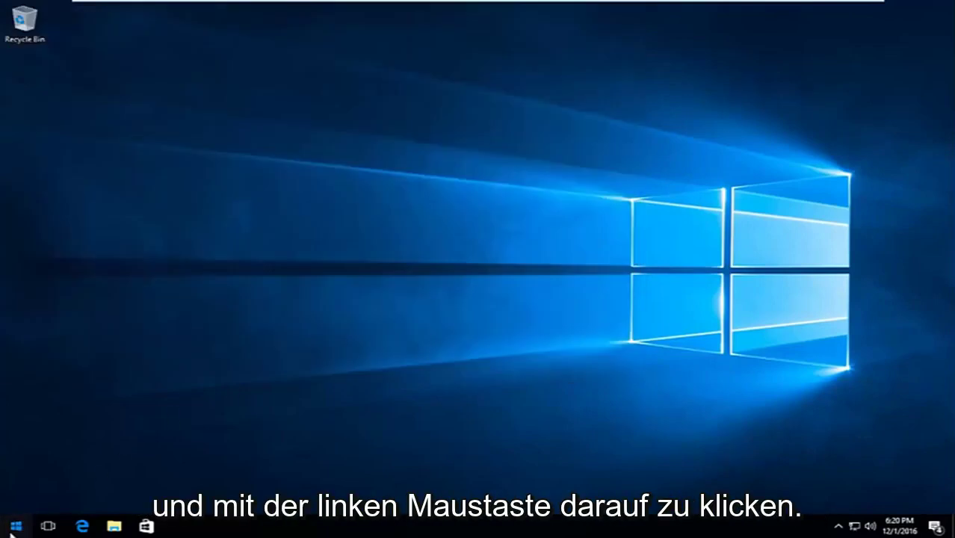
Search the Start menu for 'computer' and open This PC.
left_click(15, 526)
type("c")
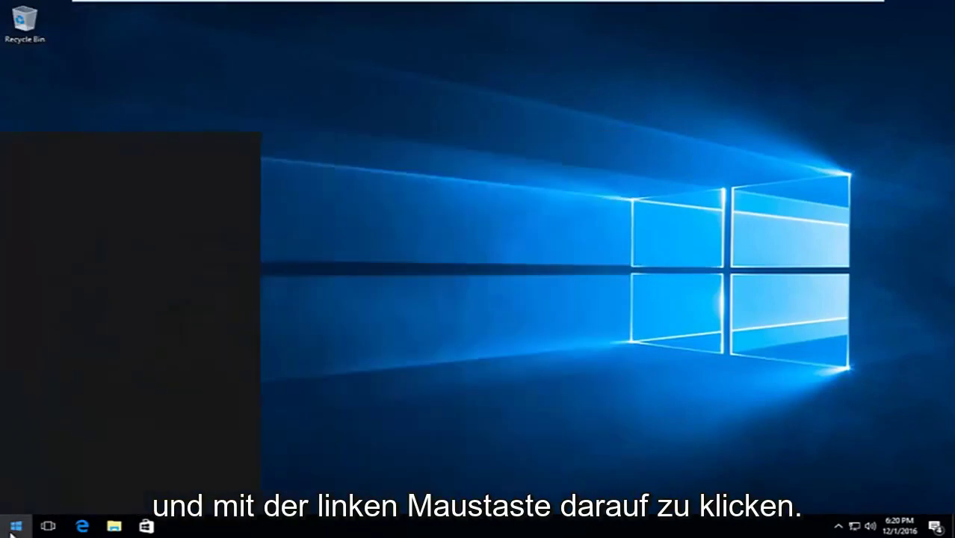
type("omputer")
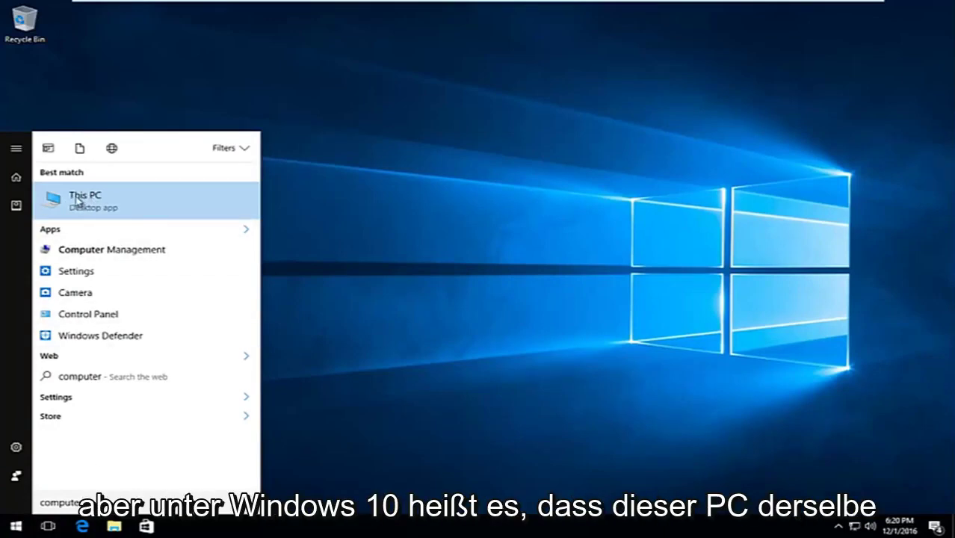
left_click(84, 206)
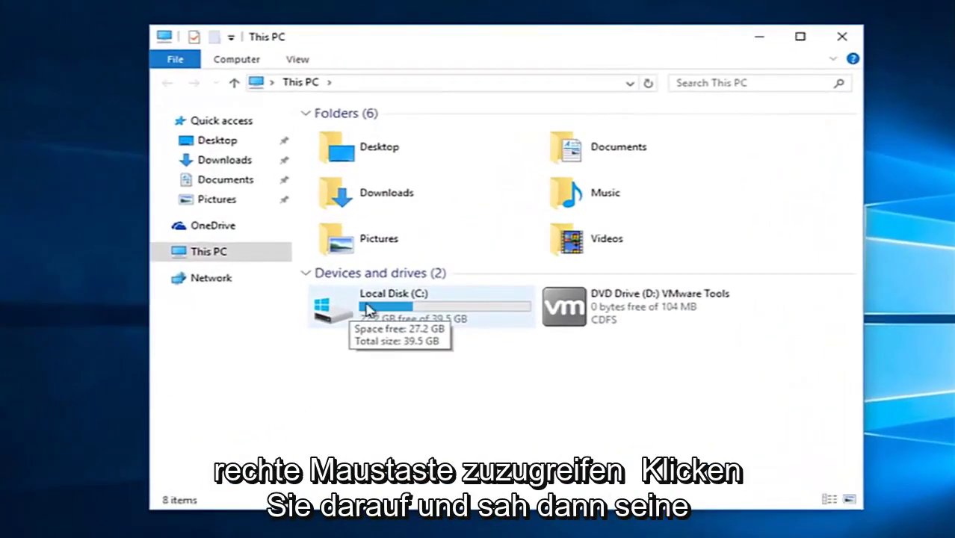
Open Local Disk (C:) Properties and show its Security tab.
right_click(390, 300)
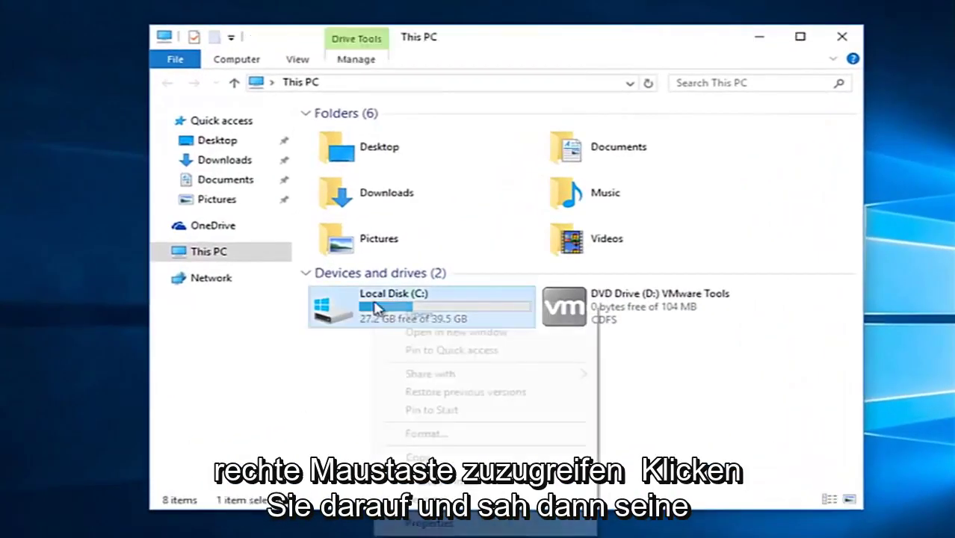
left_click(441, 520)
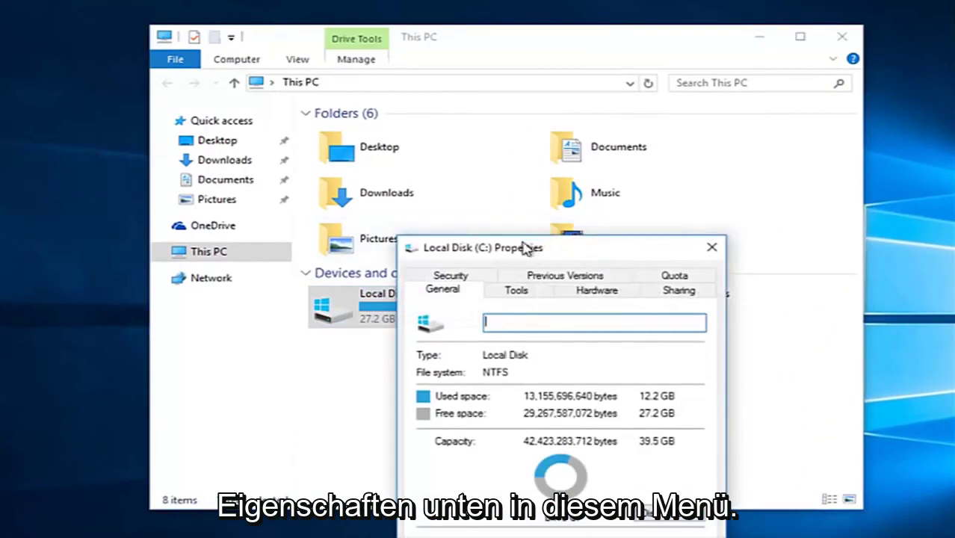
mouse_move(525, 249)
left_mouse_down()
mouse_move(495, 190)
mouse_move(486, 125)
left_mouse_up()
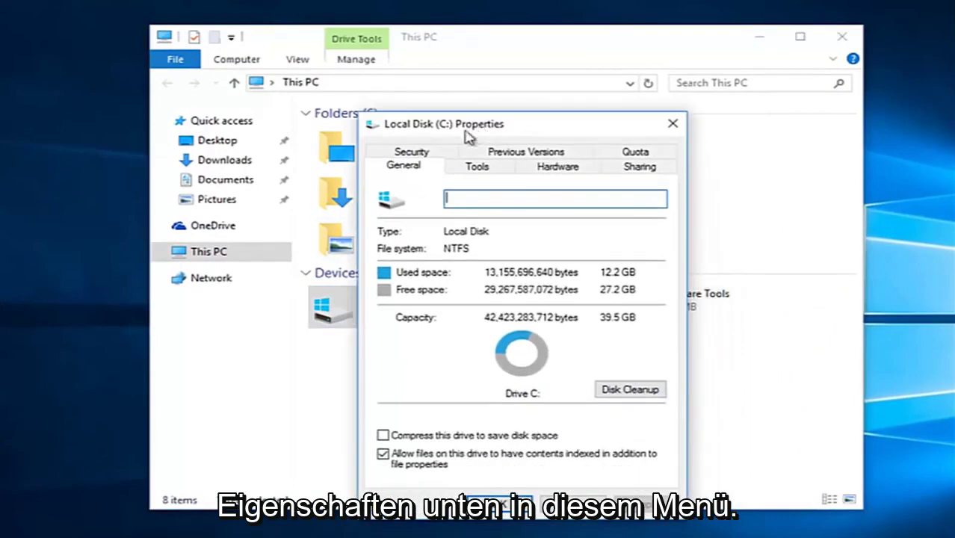
left_click(409, 154)
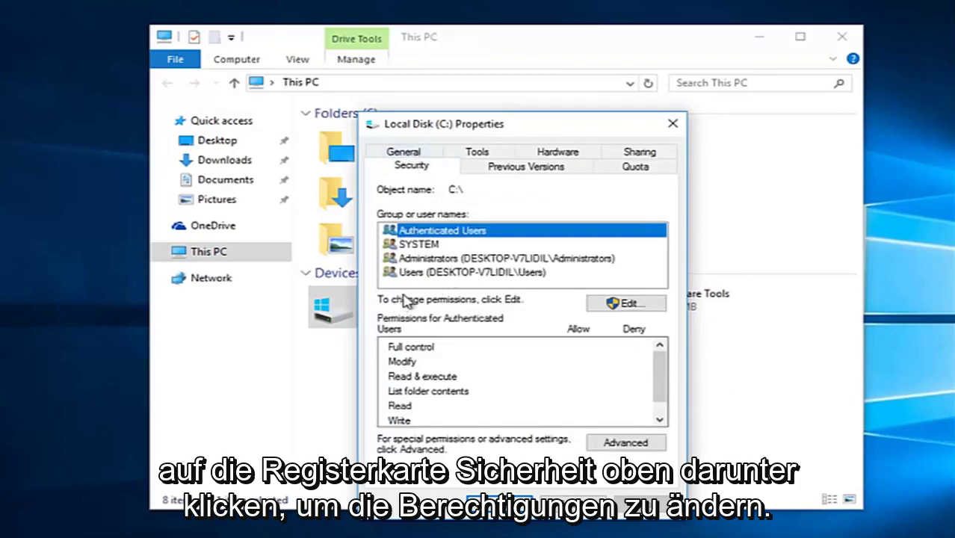
Start adding a user to the C: drive permissions via the Advanced user and group search.
left_click(612, 308)
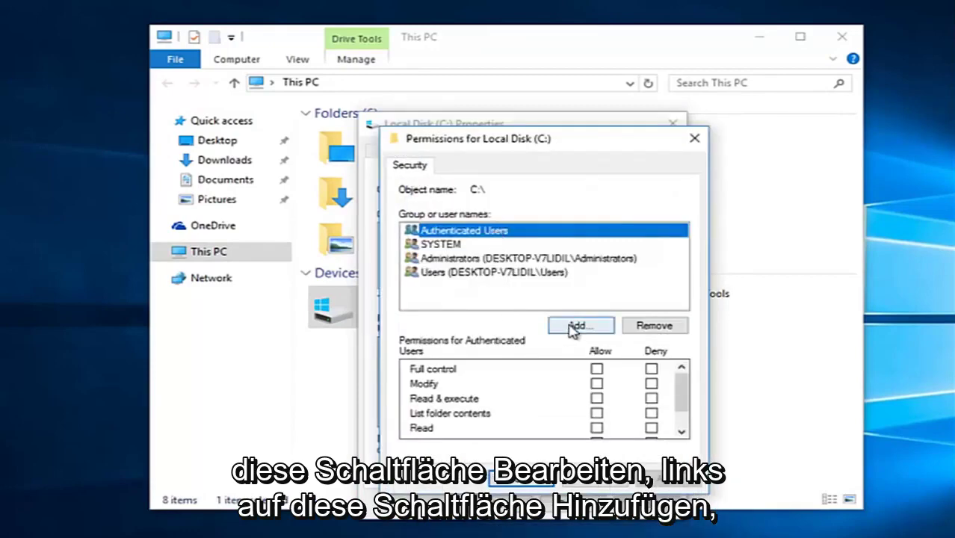
left_click(574, 329)
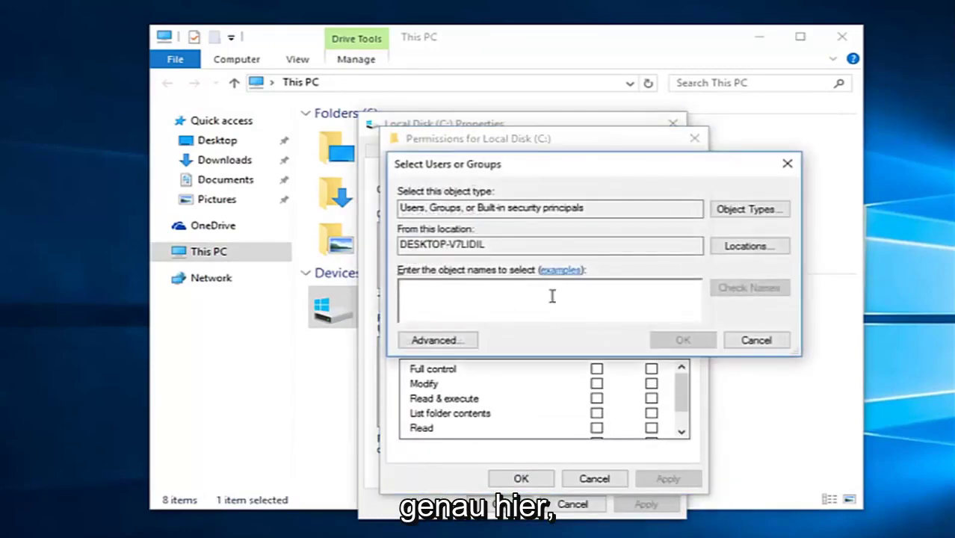
left_click_drag(592, 157, 713, 341)
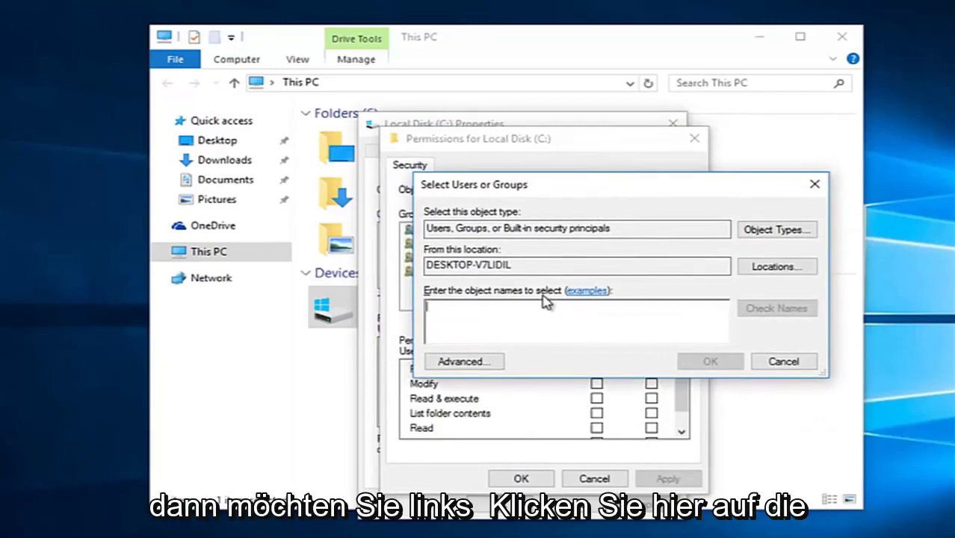
left_click(441, 363)
left_click_drag(561, 193, 561, 128)
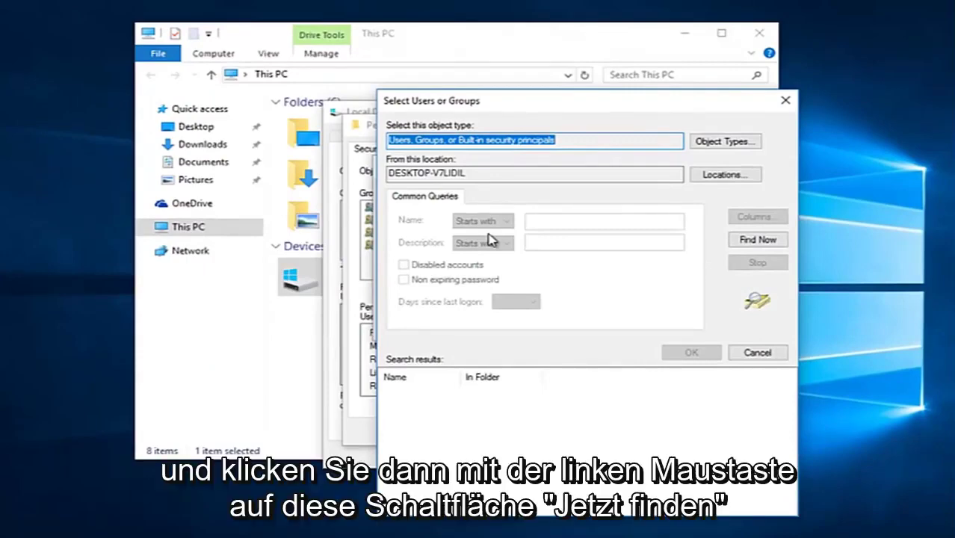
List all users and groups, pick Everyone, and accept it as the name to add.
left_click(745, 241)
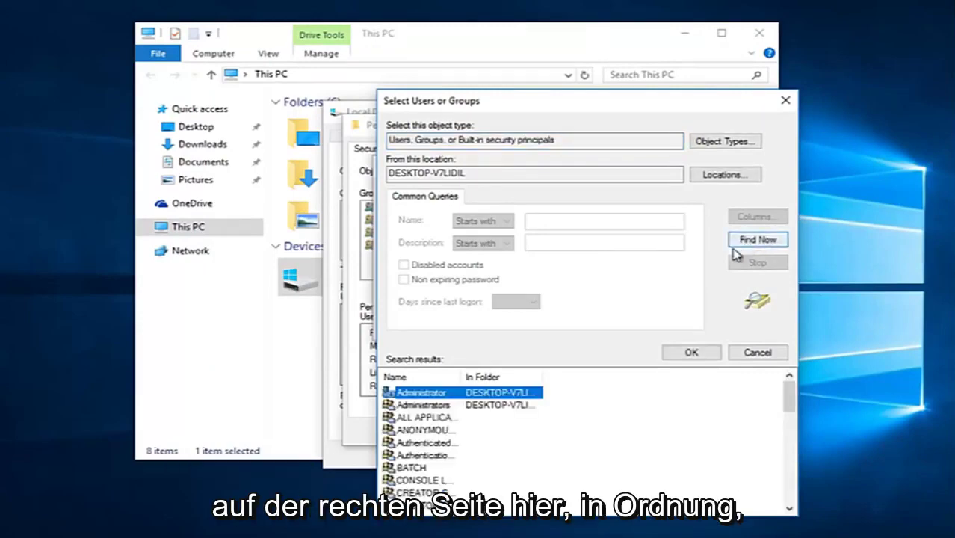
left_click_drag(789, 397, 794, 424)
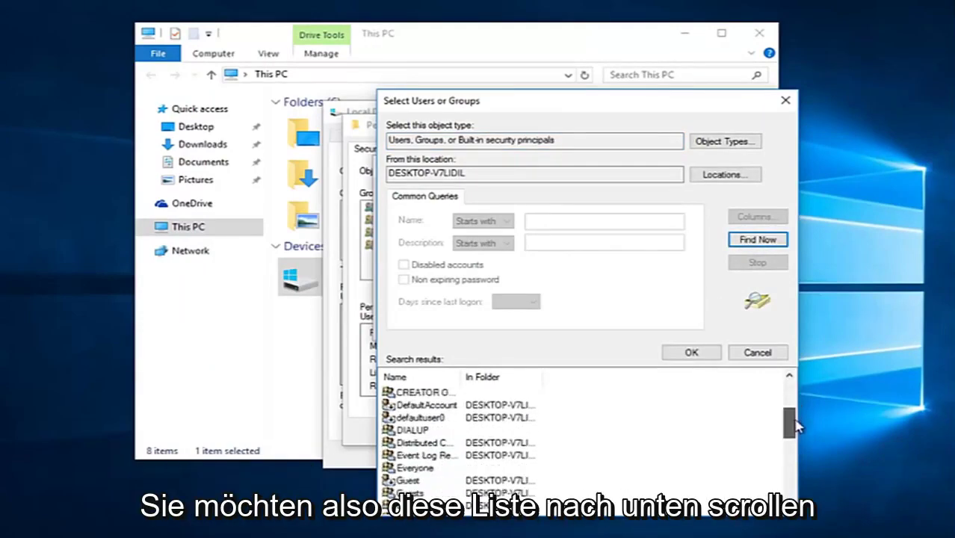
left_click(411, 469)
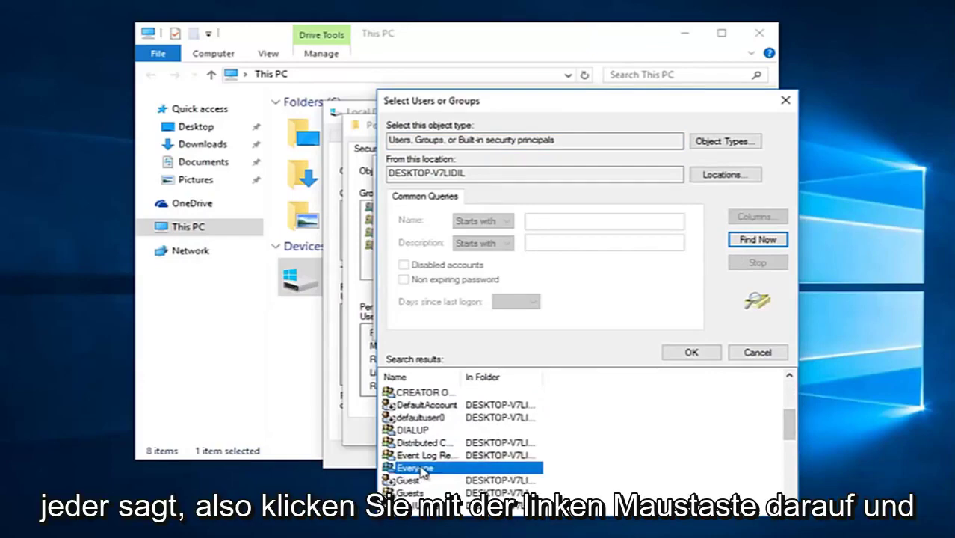
left_click(677, 353)
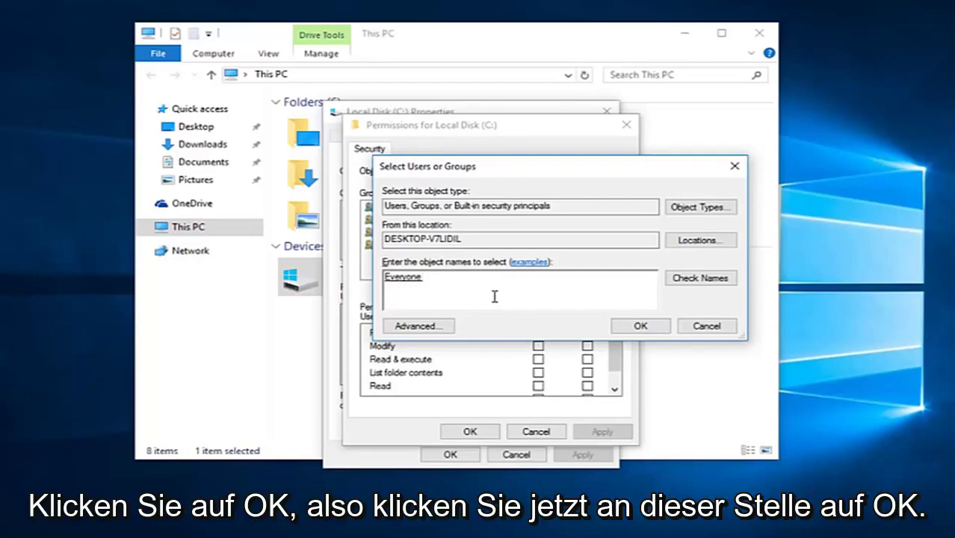
Add Everyone to the permission list and tick Allow for Full control.
left_click(640, 328)
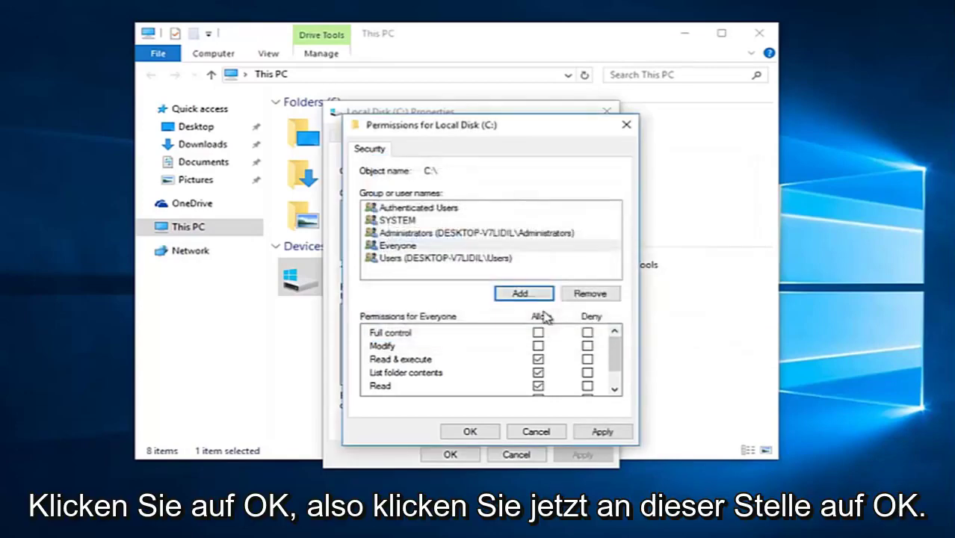
left_click(385, 246)
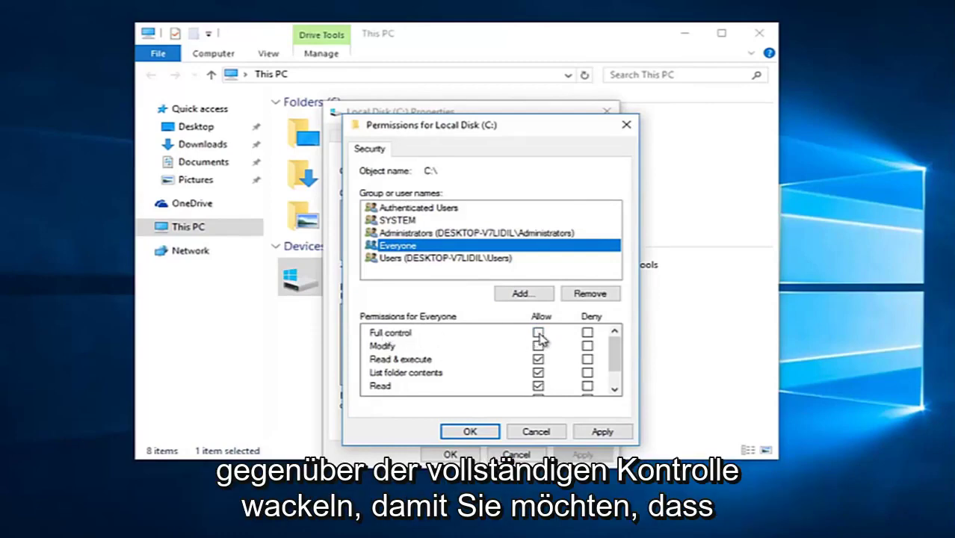
left_click(538, 334)
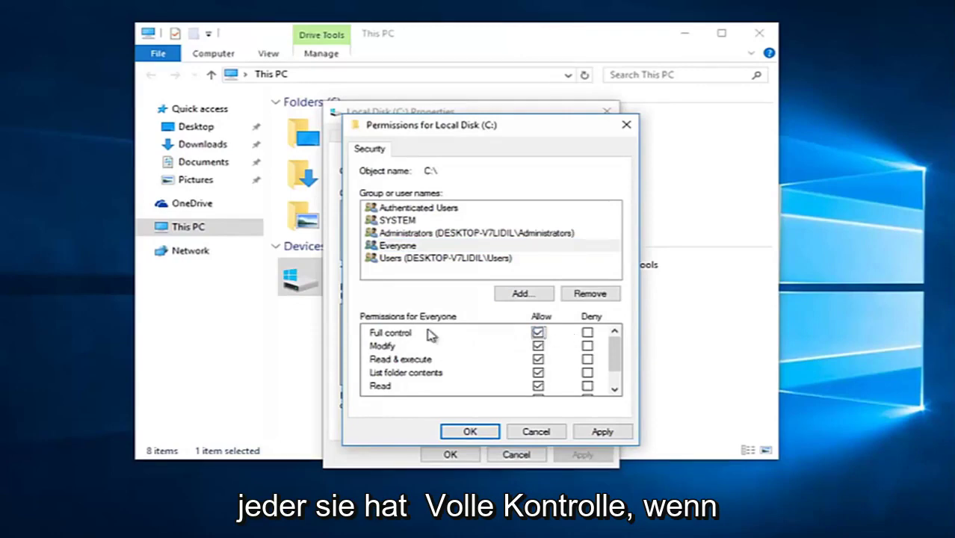
left_click(397, 246)
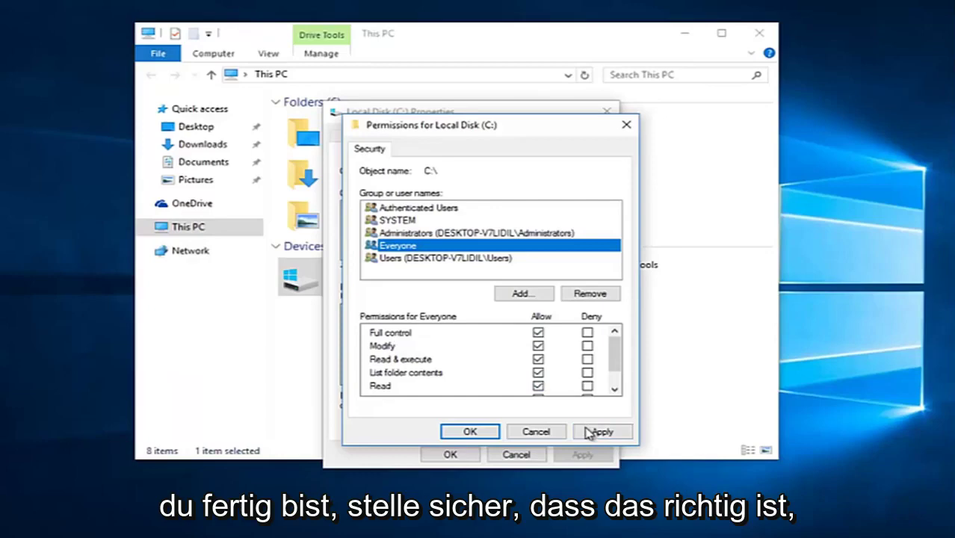
Apply the permissions, confirm the Windows Security warning, and close both dialogs.
left_click(597, 432)
left_click(469, 431)
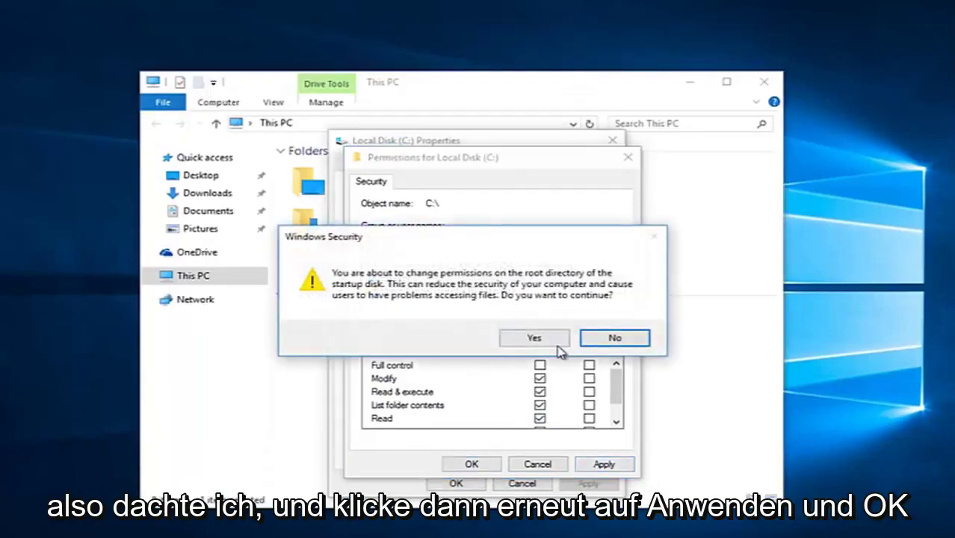
left_click(589, 340)
left_click(475, 463)
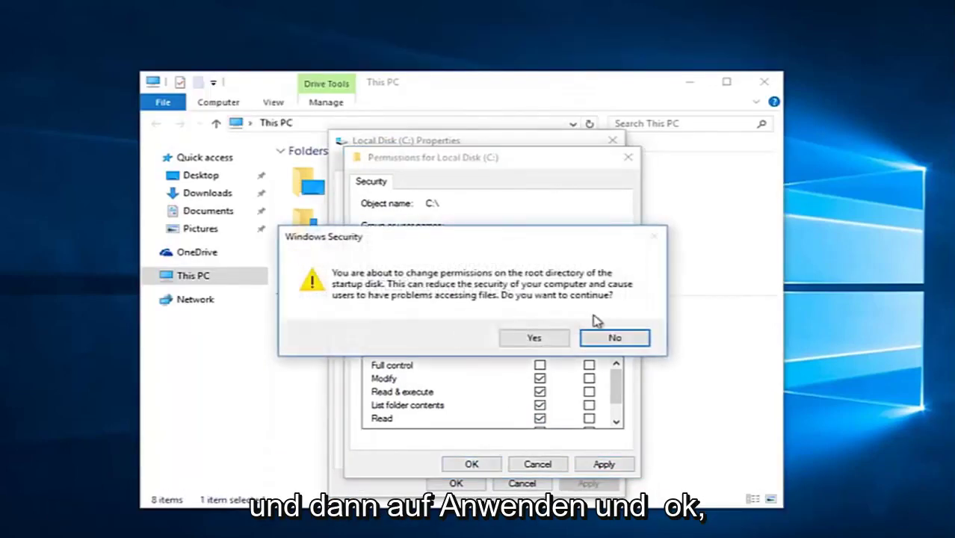
left_click(602, 337)
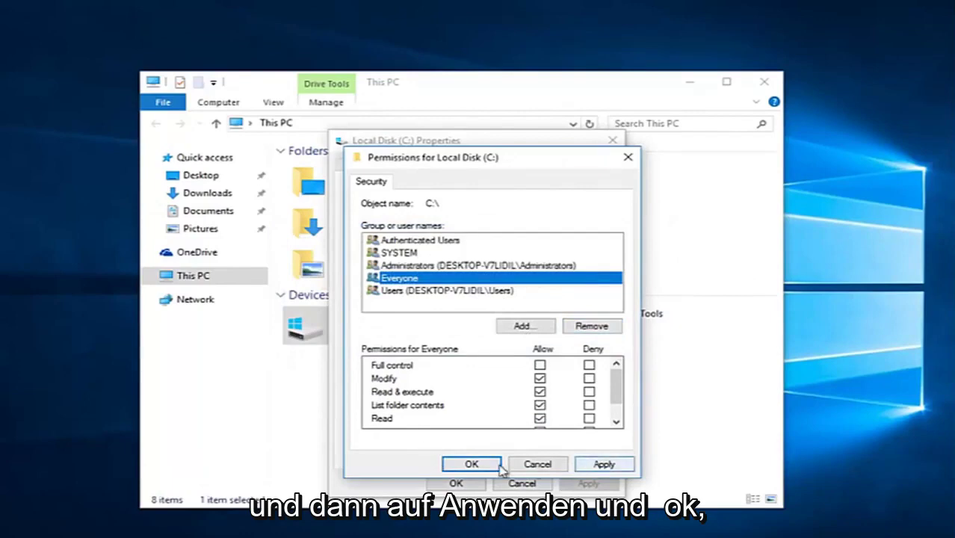
left_click(628, 157)
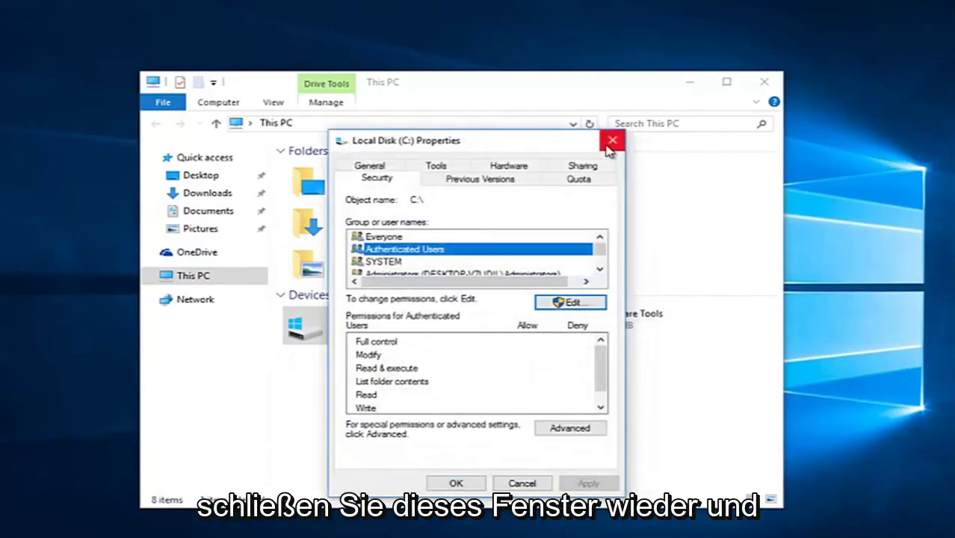
left_click(611, 142)
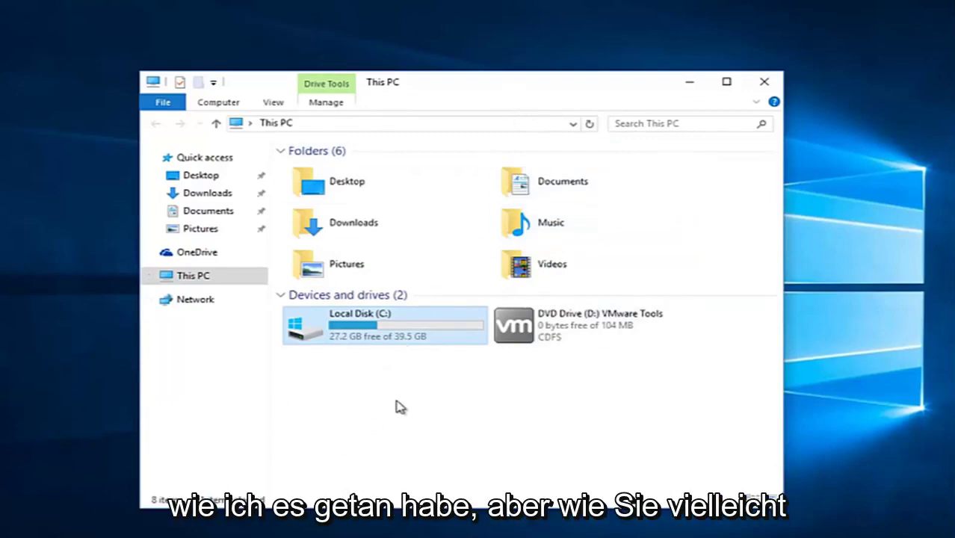
left_click(344, 359)
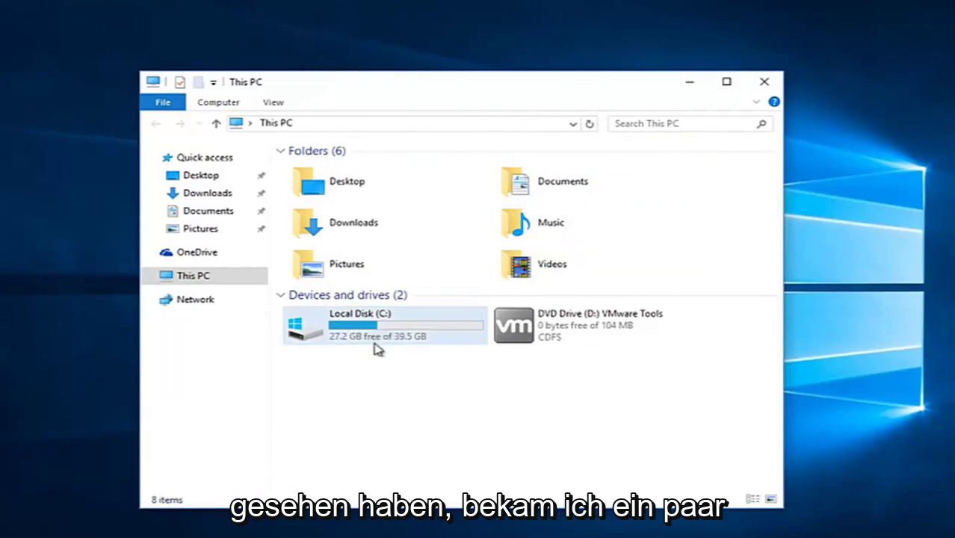